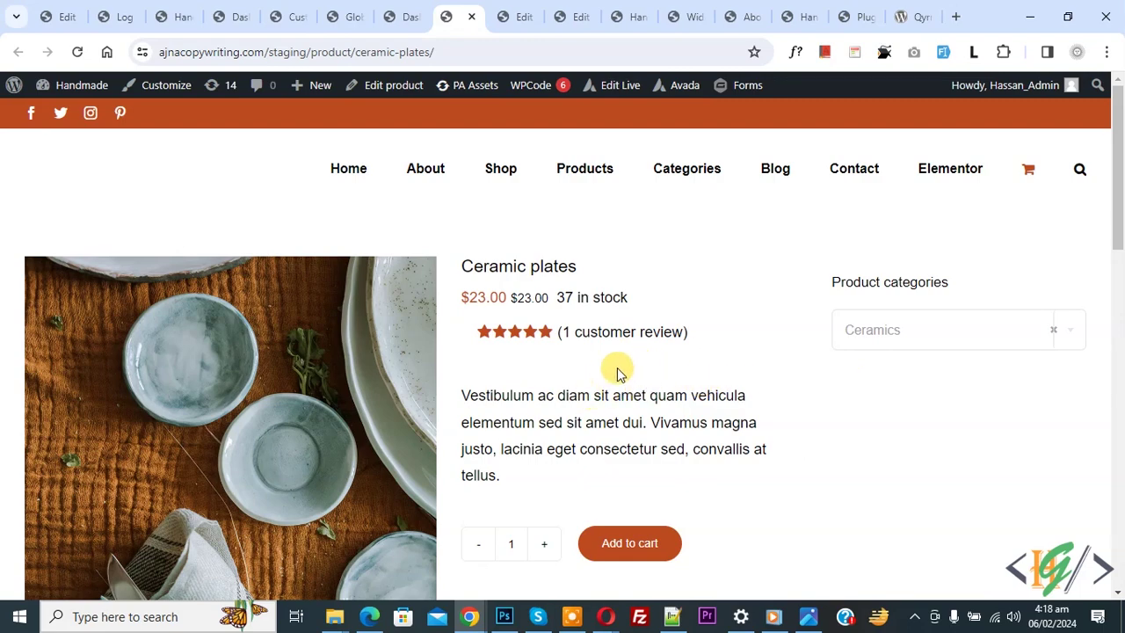
Switch to the WordPress dashboard and search the plugins available to add for "Kaya QR Code Generator".
{"action": "left_click", "coordinate": [400, 16]}
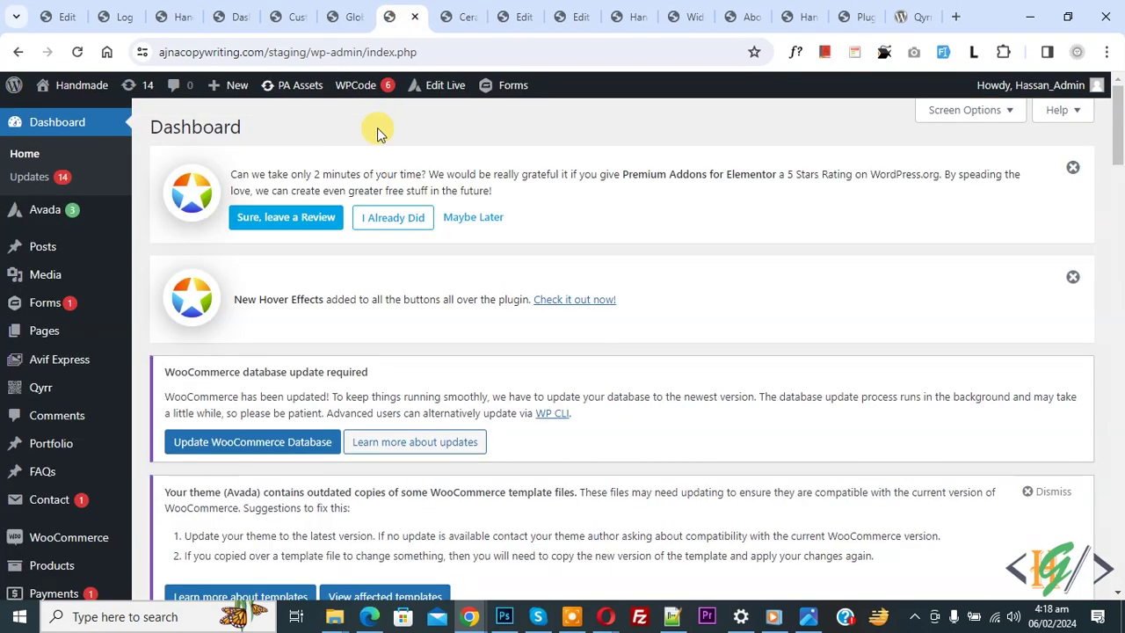
{"action": "scroll", "coordinate": [369, 149], "scroll_direction": "down", "scroll_amount": 2}
{"action": "scroll", "coordinate": [352, 167], "scroll_direction": "down", "scroll_amount": 3}
{"action": "mouse_move", "coordinate": [88, 367]}
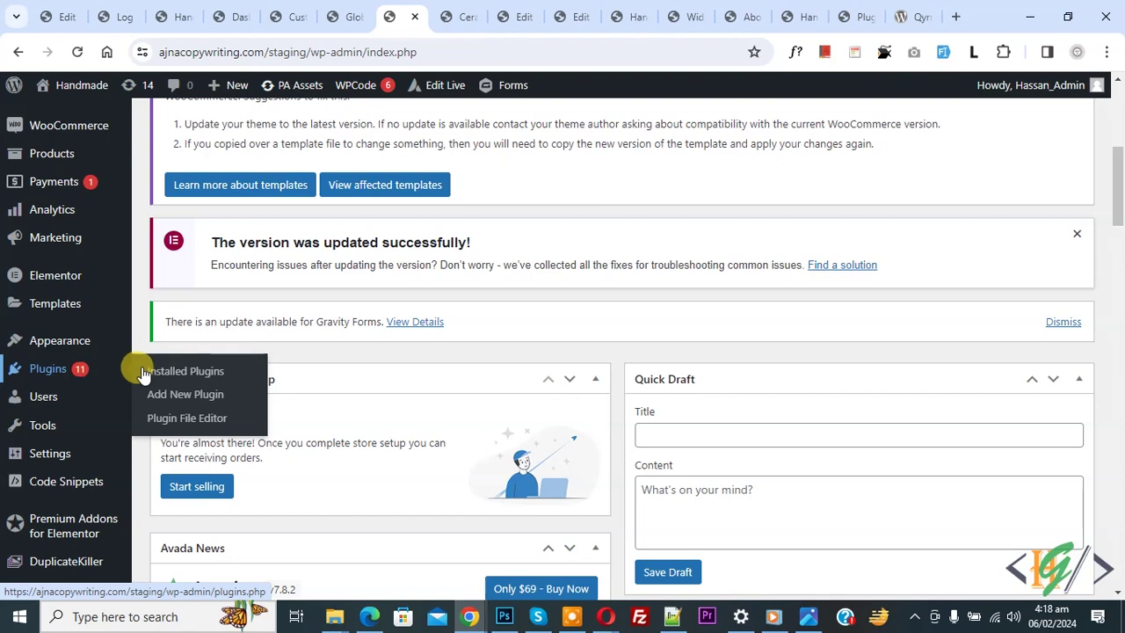
{"action": "left_click", "coordinate": [180, 397]}
{"action": "left_click", "coordinate": [905, 377]}
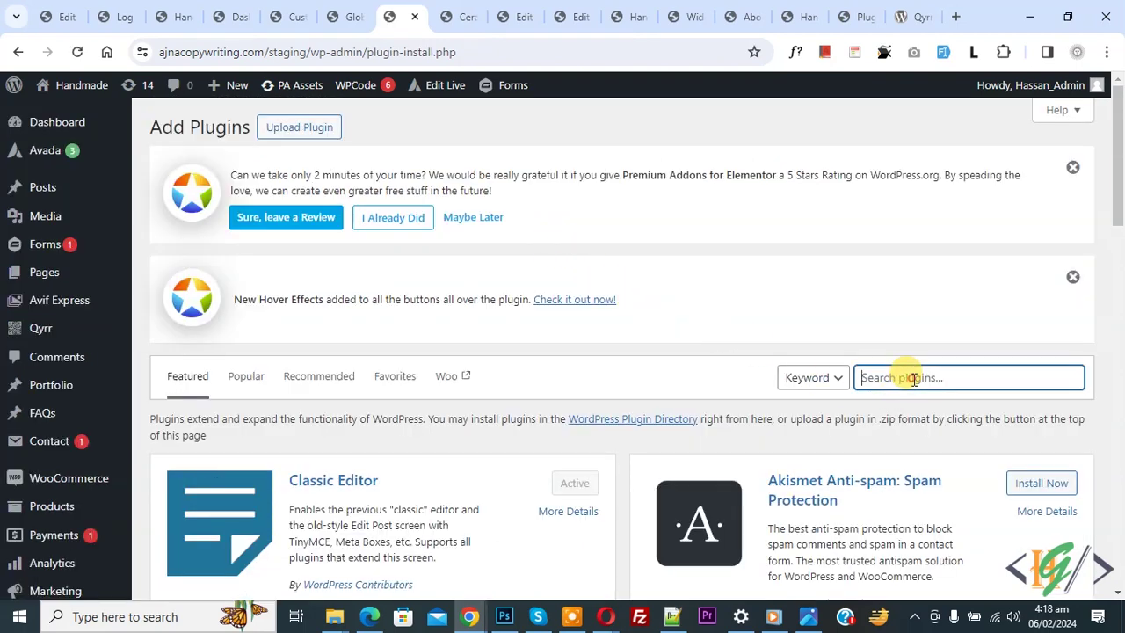
{"action": "type", "text": "Kaya QR Code Generator"}
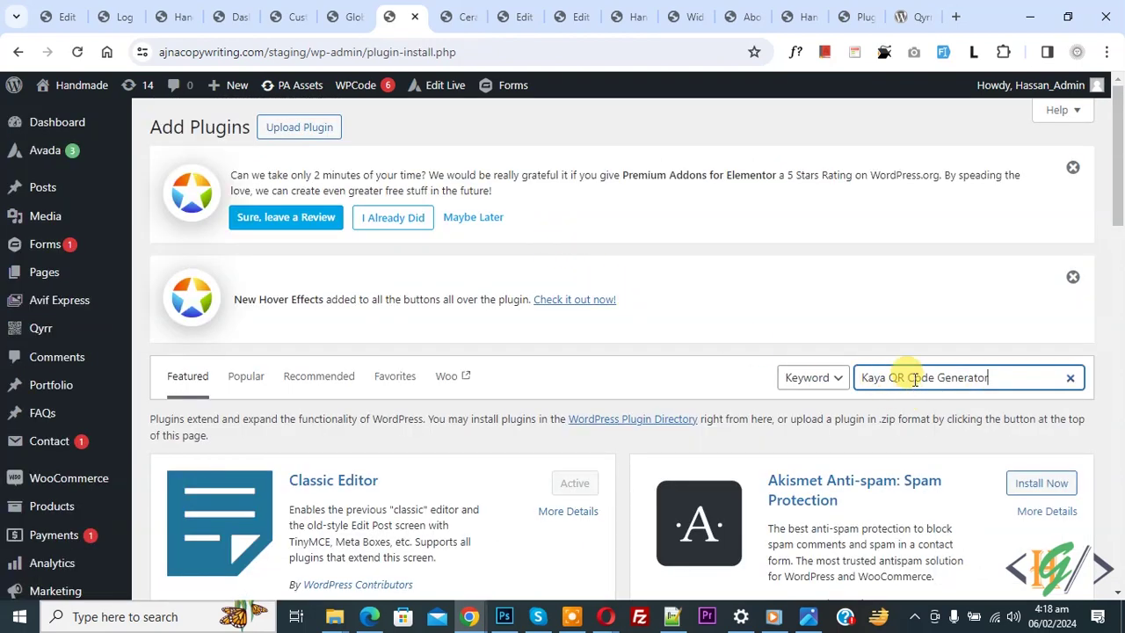
{"action": "scroll", "coordinate": [384, 477], "scroll_direction": "down", "scroll_amount": 1}
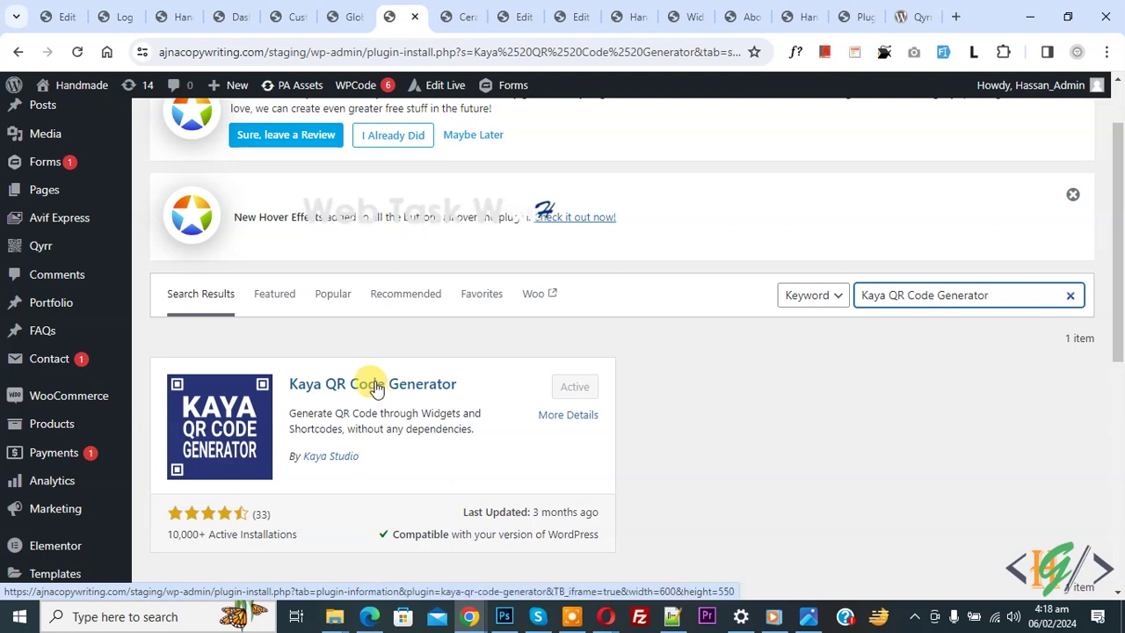
Open the QR Code Generator page of Kaya Studio and review its basic shortcodes, settings and shortcode generator assistant.
{"action": "scroll", "coordinate": [376, 387], "scroll_direction": "down", "scroll_amount": 5}
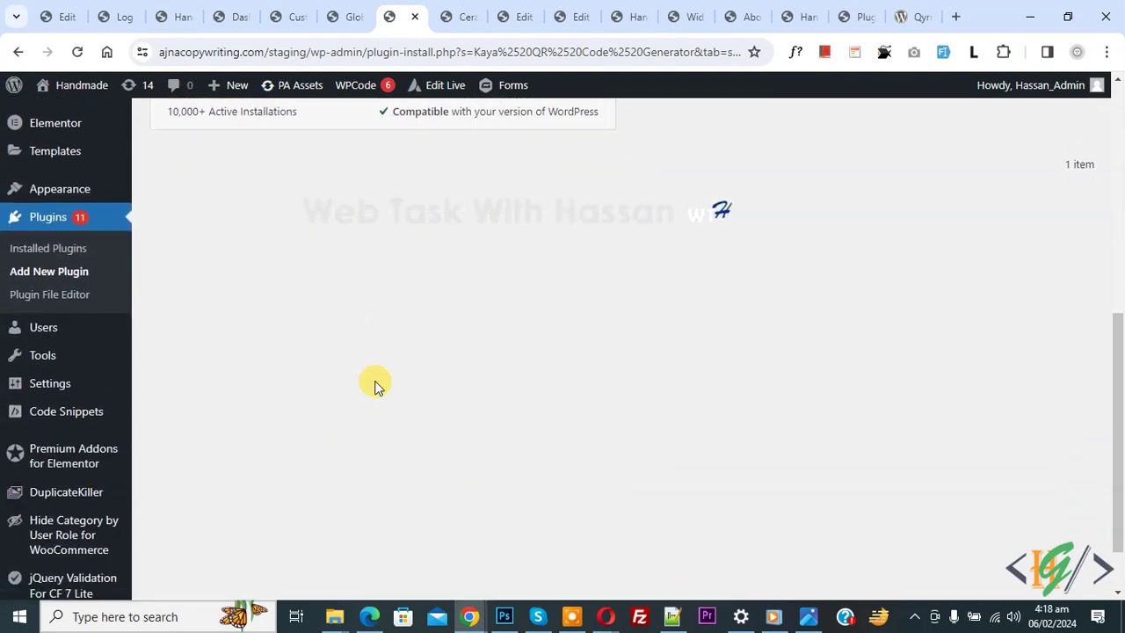
{"action": "mouse_move", "coordinate": [76, 542]}
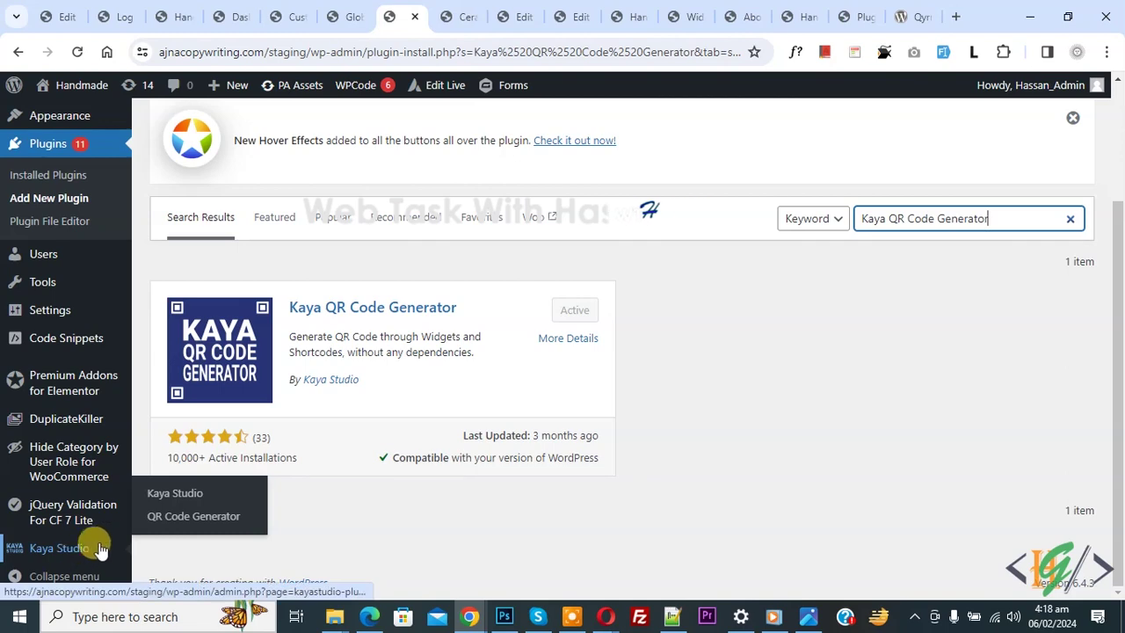
{"action": "left_click", "coordinate": [165, 521]}
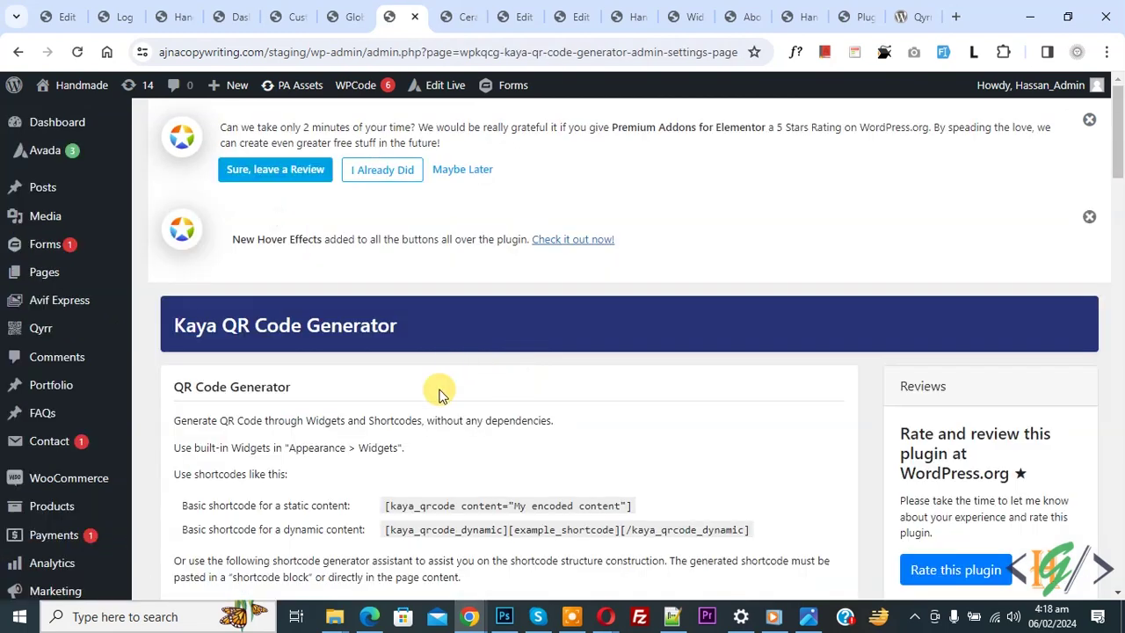
{"action": "scroll", "coordinate": [223, 358], "scroll_direction": "down", "scroll_amount": 1}
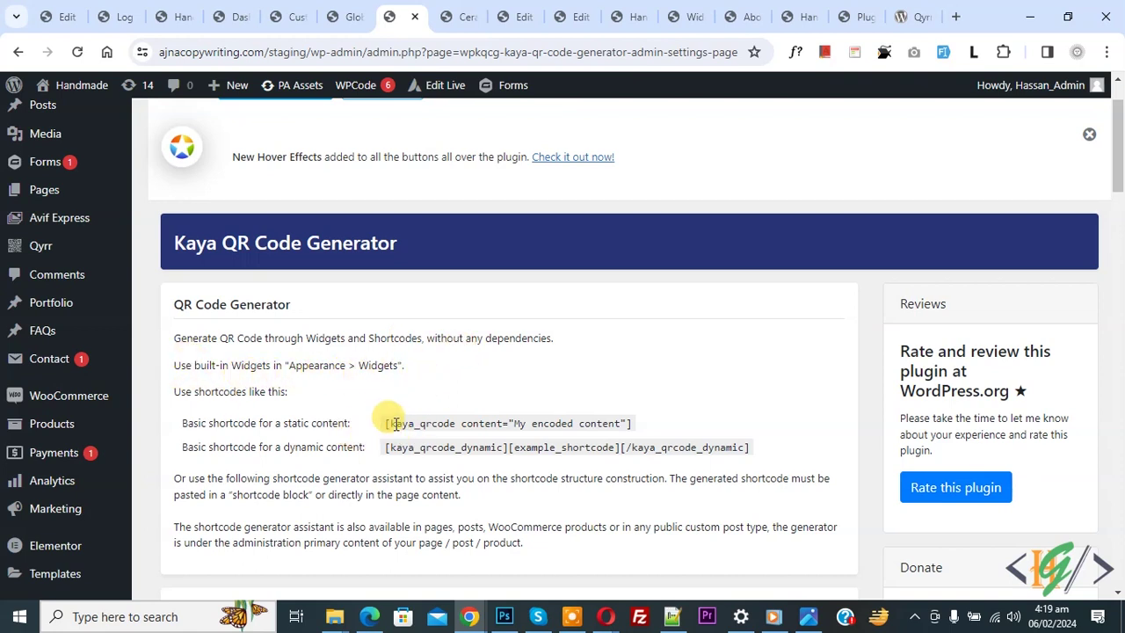
{"action": "left_click_drag", "start_coordinate": [389, 417], "coordinate": [650, 447]}
{"action": "scroll", "coordinate": [450, 360], "scroll_direction": "down", "scroll_amount": 5}
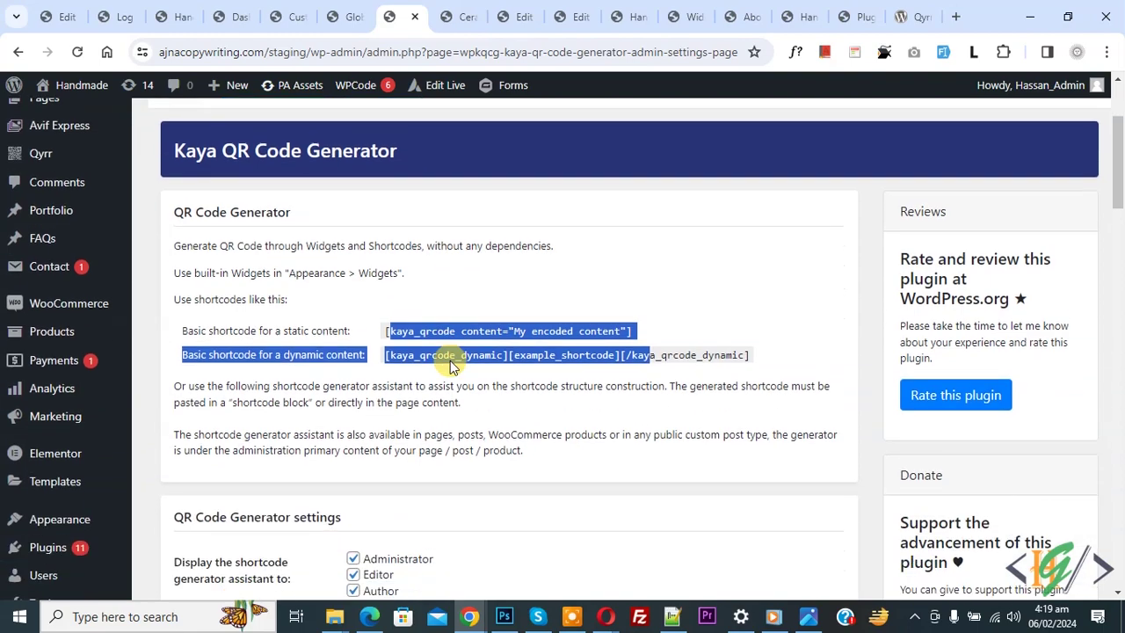
{"action": "scroll", "coordinate": [450, 360], "scroll_direction": "down", "scroll_amount": 5}
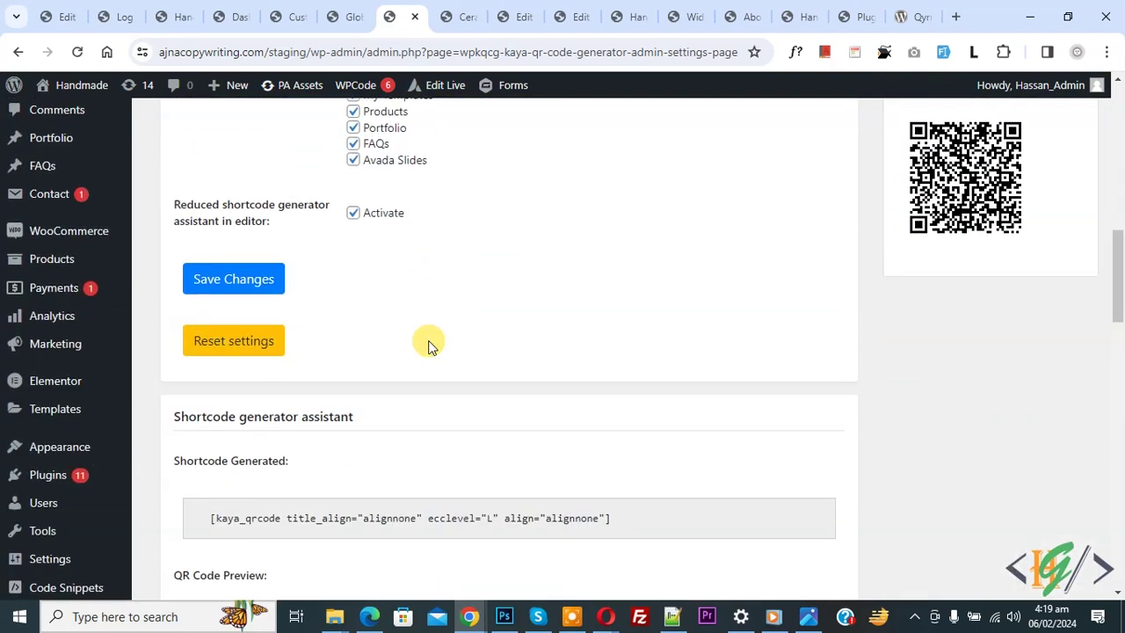
{"action": "scroll", "coordinate": [464, 350], "scroll_direction": "down", "scroll_amount": 3}
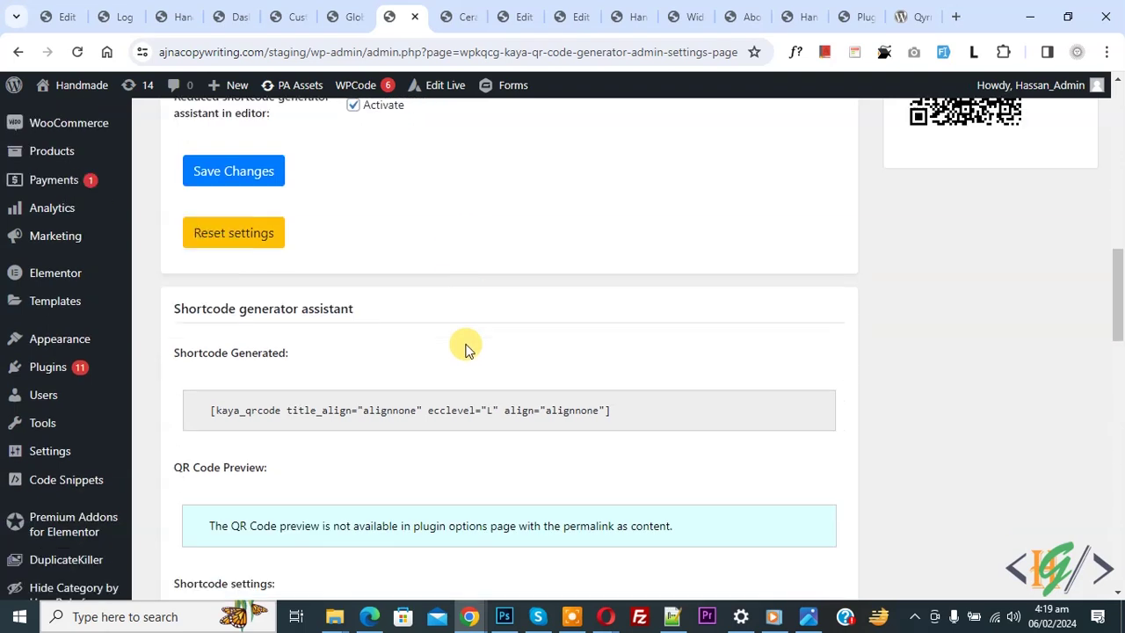
{"action": "scroll", "coordinate": [466, 350], "scroll_direction": "up", "scroll_amount": 1}
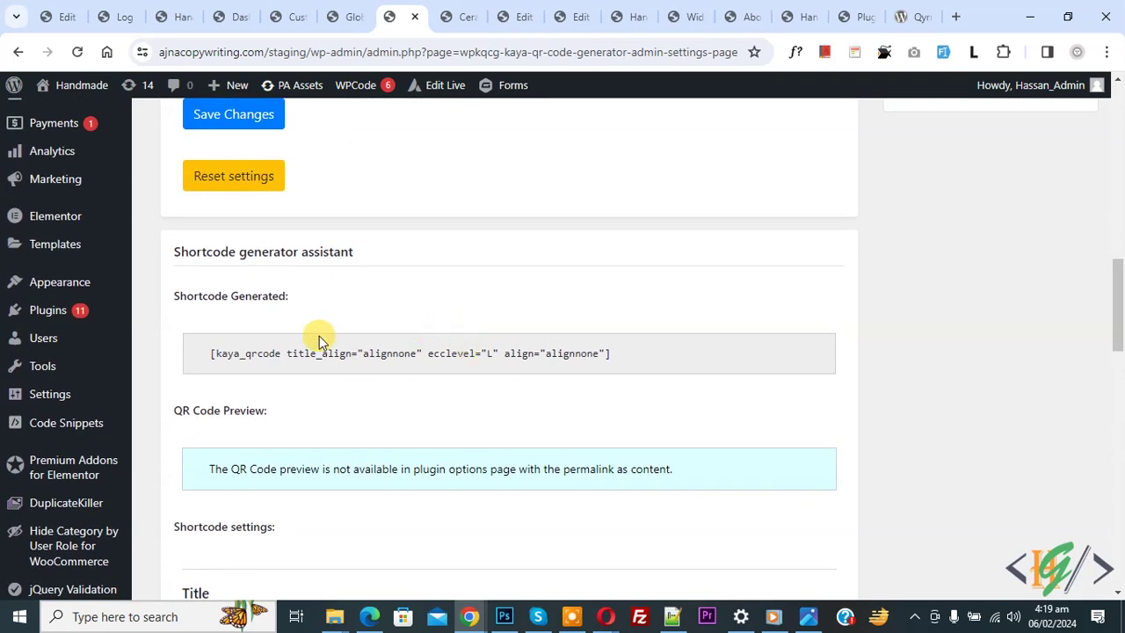
Add the Kaya QR Code widget to the Shop Sidebar widget area.
{"action": "mouse_move", "coordinate": [83, 283]}
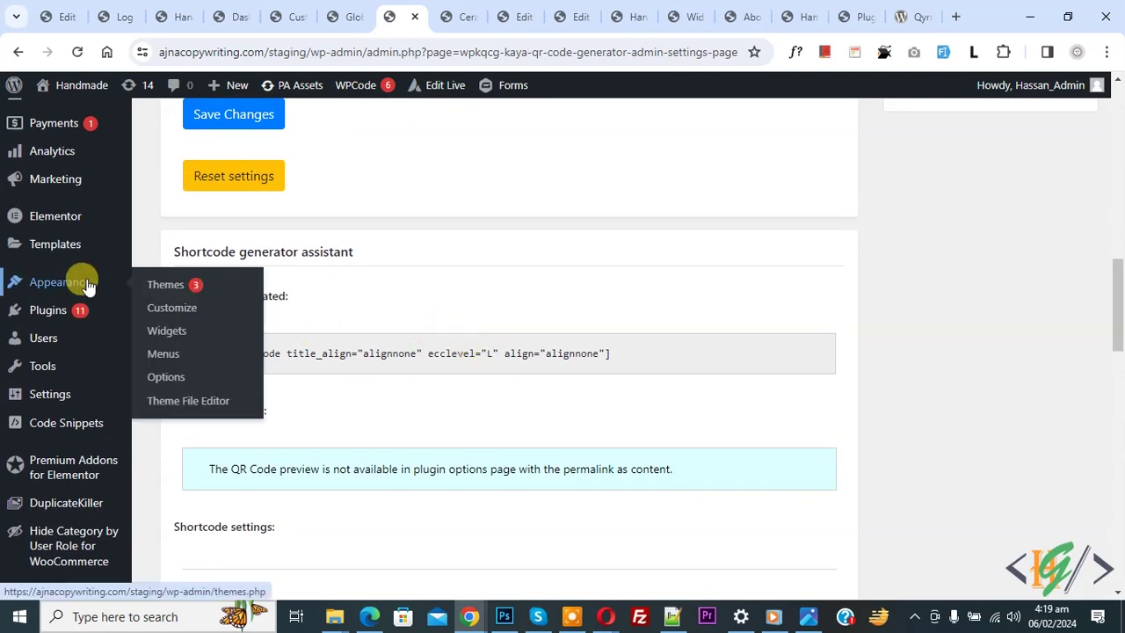
{"action": "left_click", "coordinate": [164, 334]}
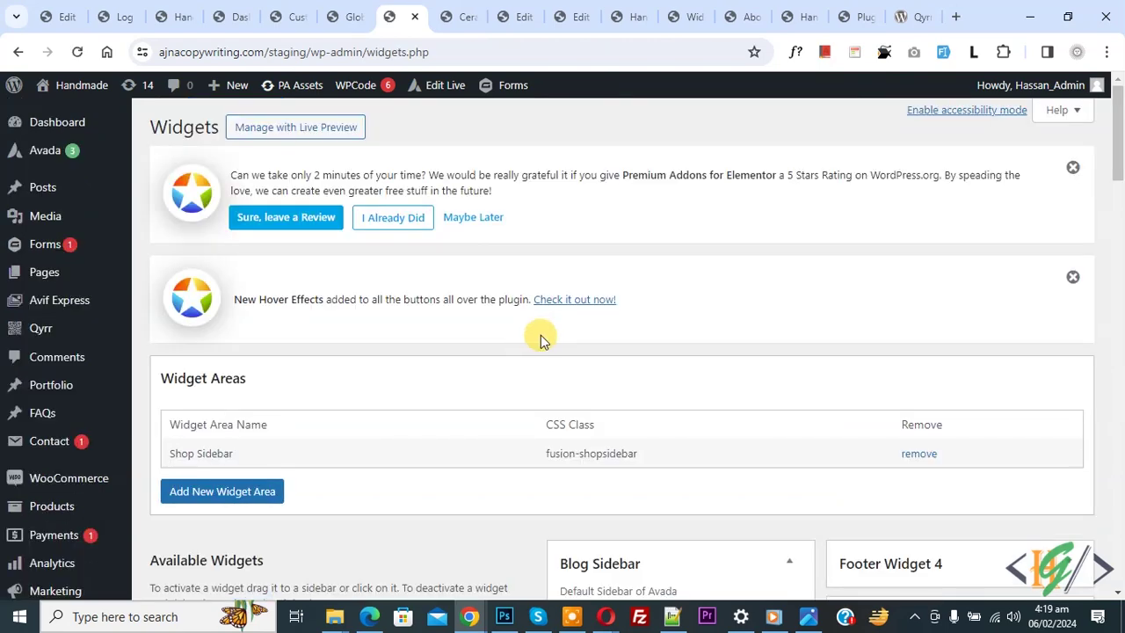
{"action": "scroll", "coordinate": [553, 321], "scroll_direction": "down", "scroll_amount": 4}
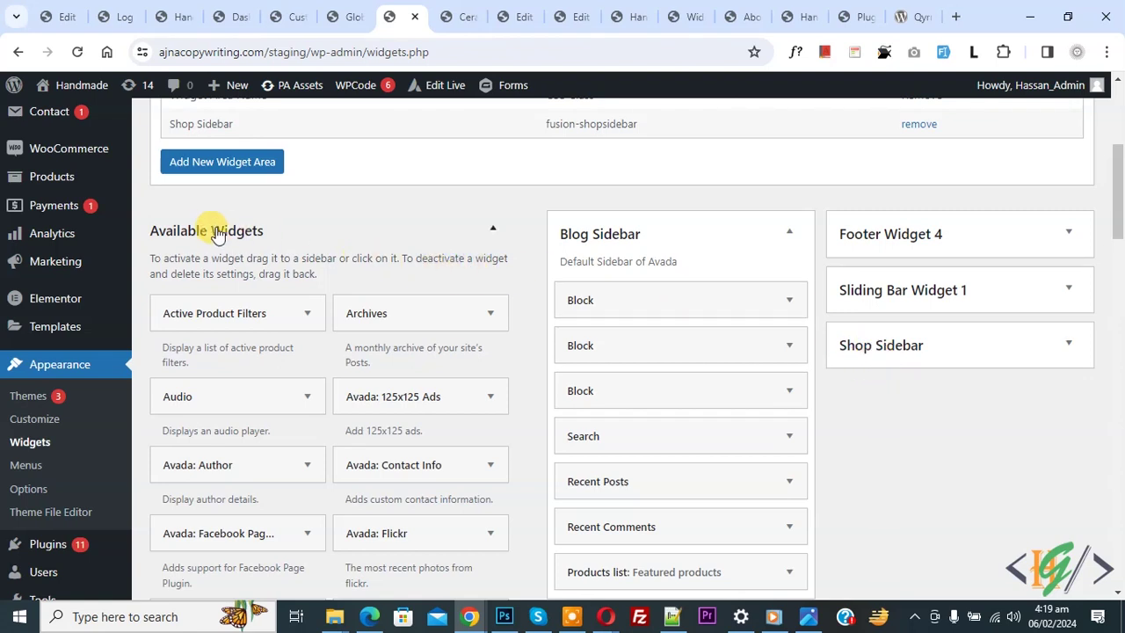
{"action": "scroll", "coordinate": [351, 263], "scroll_direction": "down", "scroll_amount": 11}
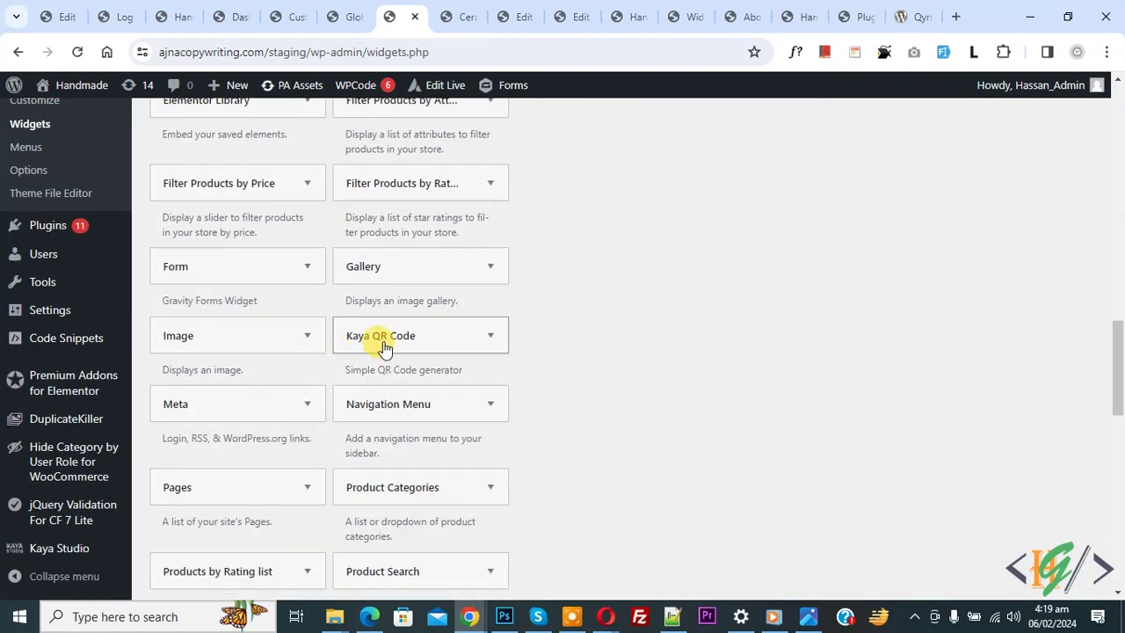
{"action": "left_click", "coordinate": [489, 339]}
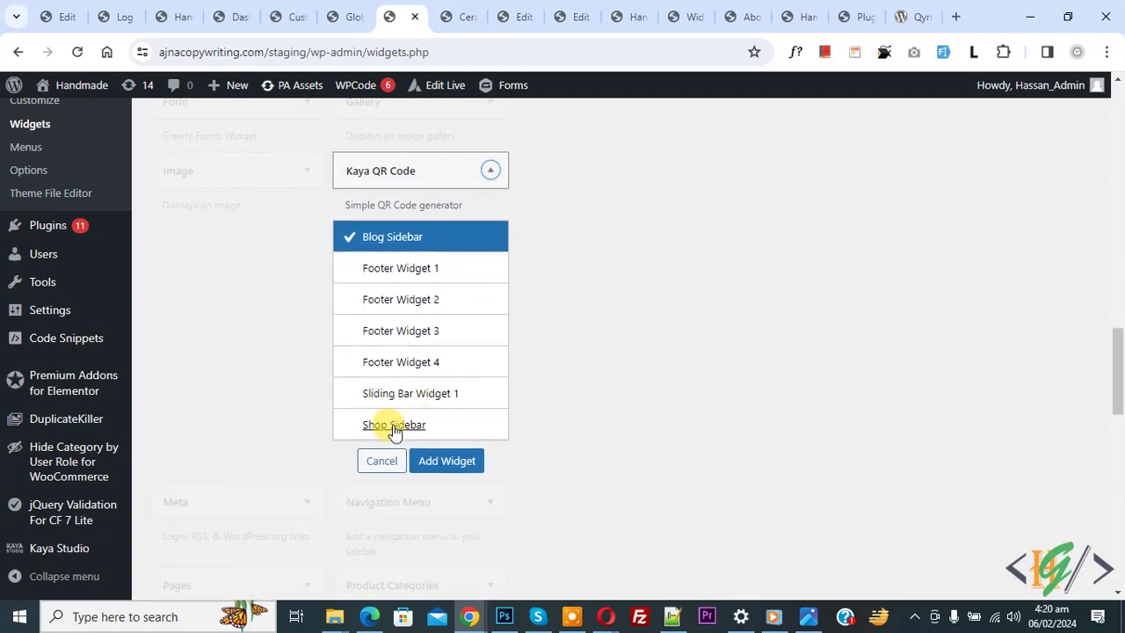
{"action": "left_click", "coordinate": [394, 426]}
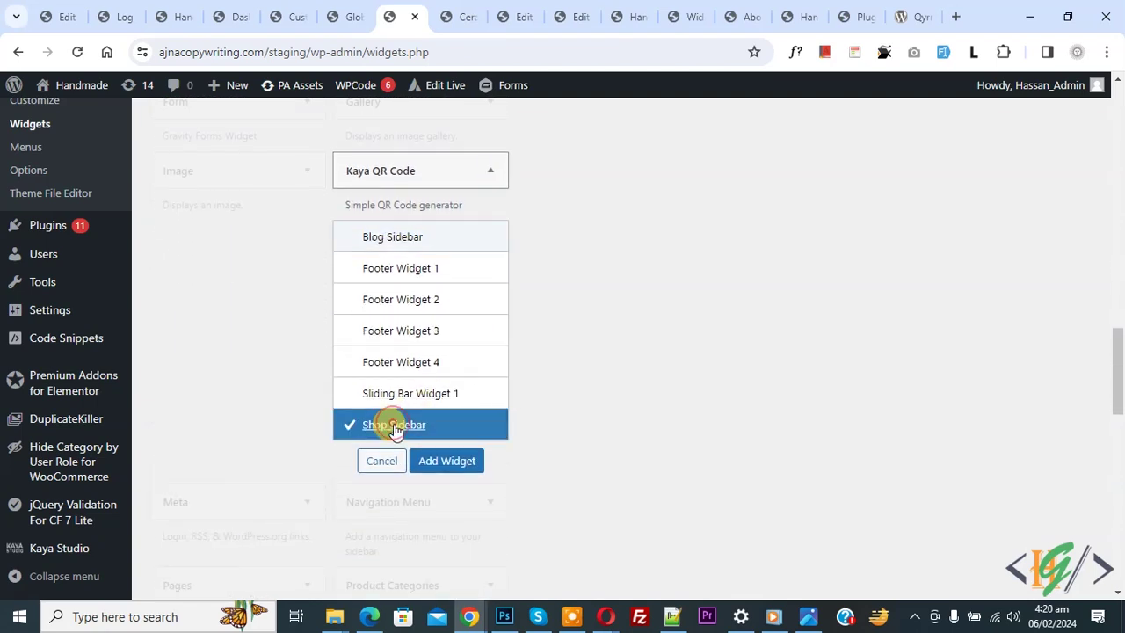
{"action": "left_click", "coordinate": [444, 462]}
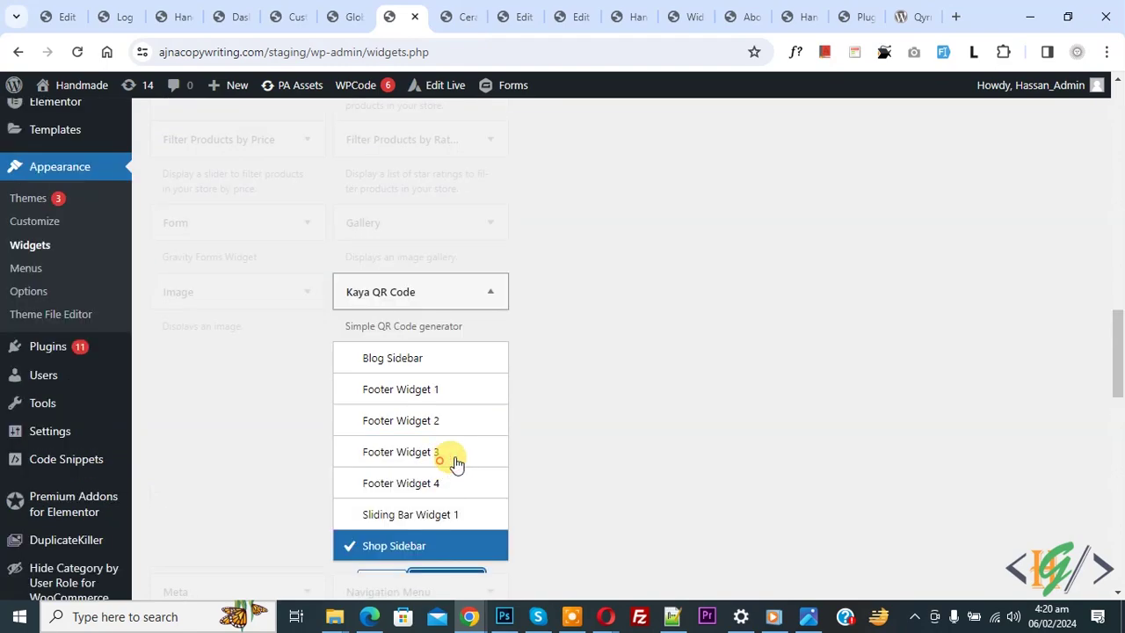
Title the new Kaya QR Code widget "QR CODE" and set its title alignment to Center.
{"action": "scroll", "coordinate": [896, 378], "scroll_direction": "up", "scroll_amount": 5}
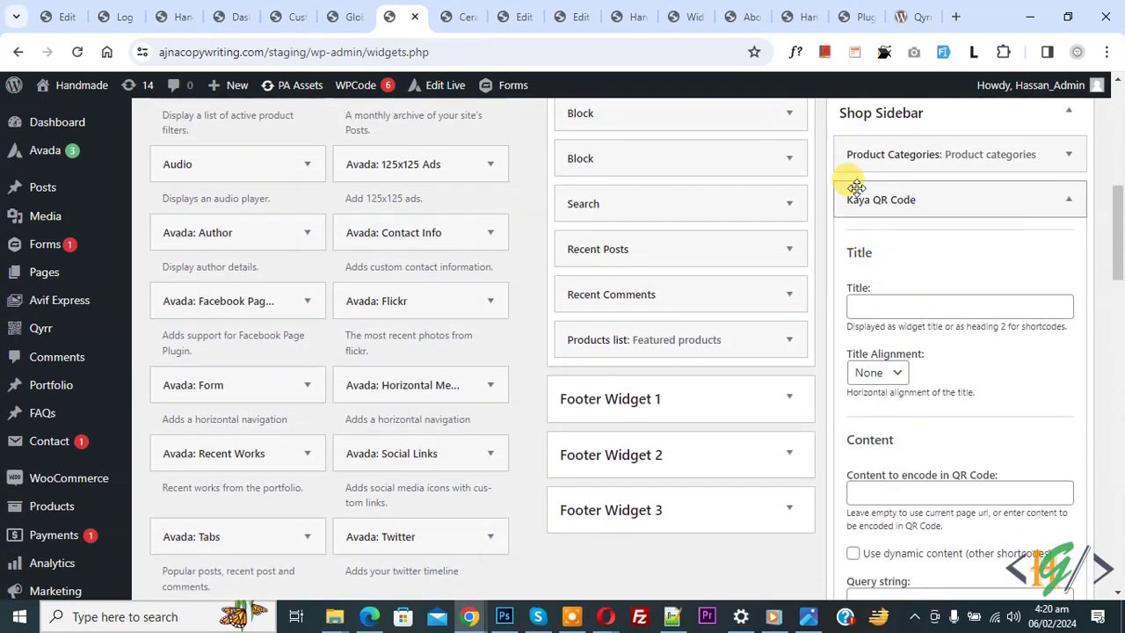
{"action": "scroll", "coordinate": [919, 162], "scroll_direction": "down", "scroll_amount": 1}
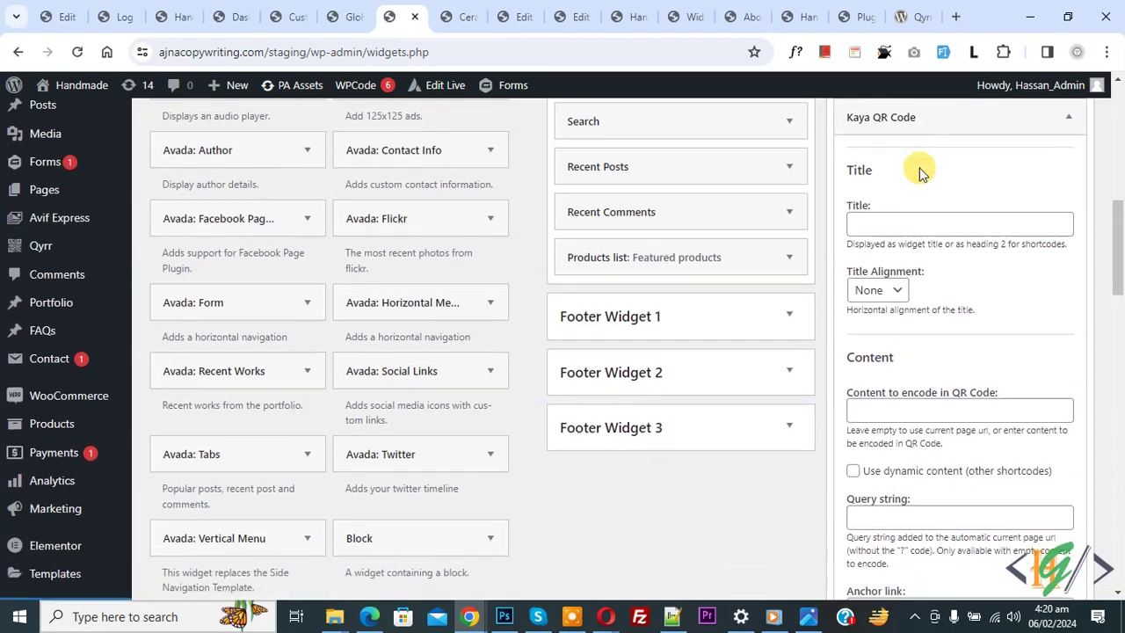
{"action": "left_click", "coordinate": [885, 222]}
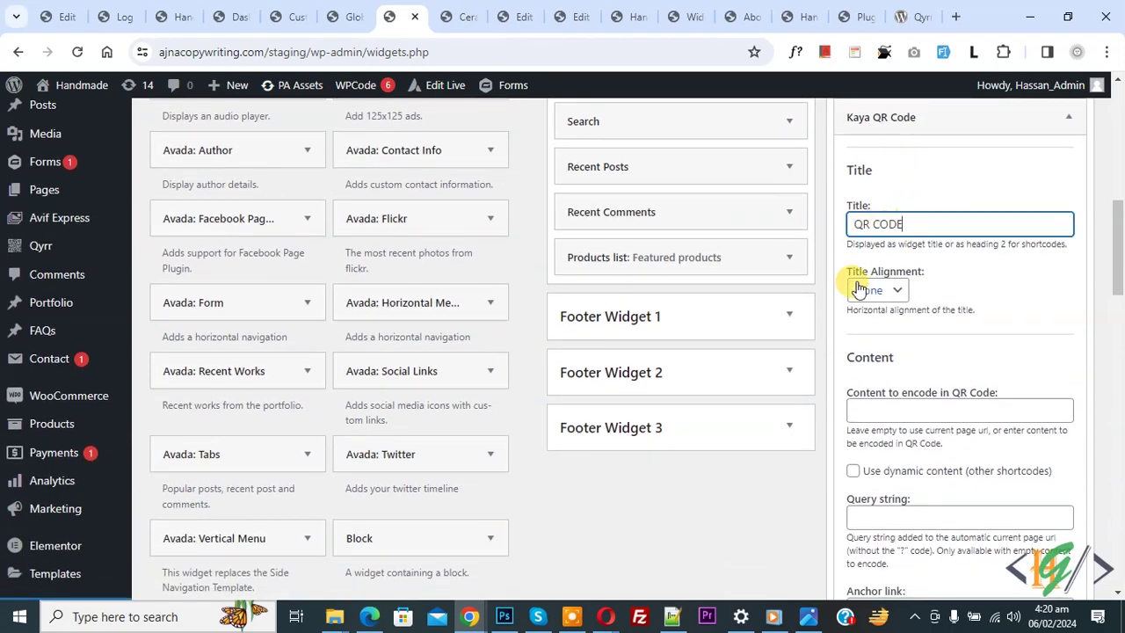
{"action": "left_click", "coordinate": [886, 291]}
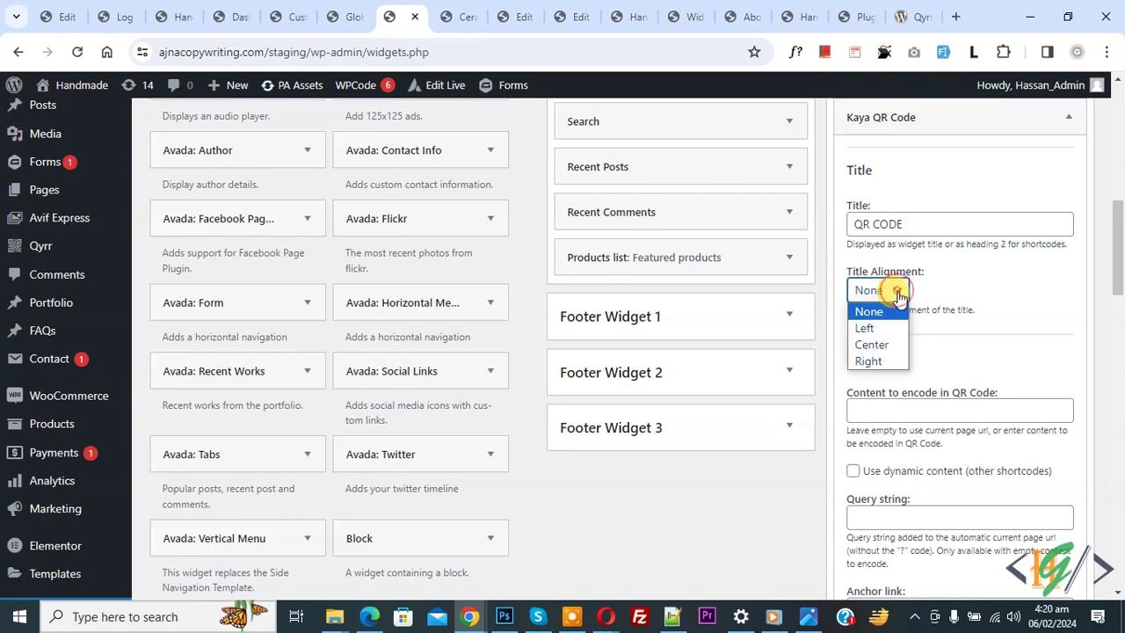
{"action": "left_click", "coordinate": [879, 340]}
Set the QR code image's information repetition level to High ~30%, leaving the content fields empty.
{"action": "scroll", "coordinate": [976, 255], "scroll_direction": "down", "scroll_amount": 2}
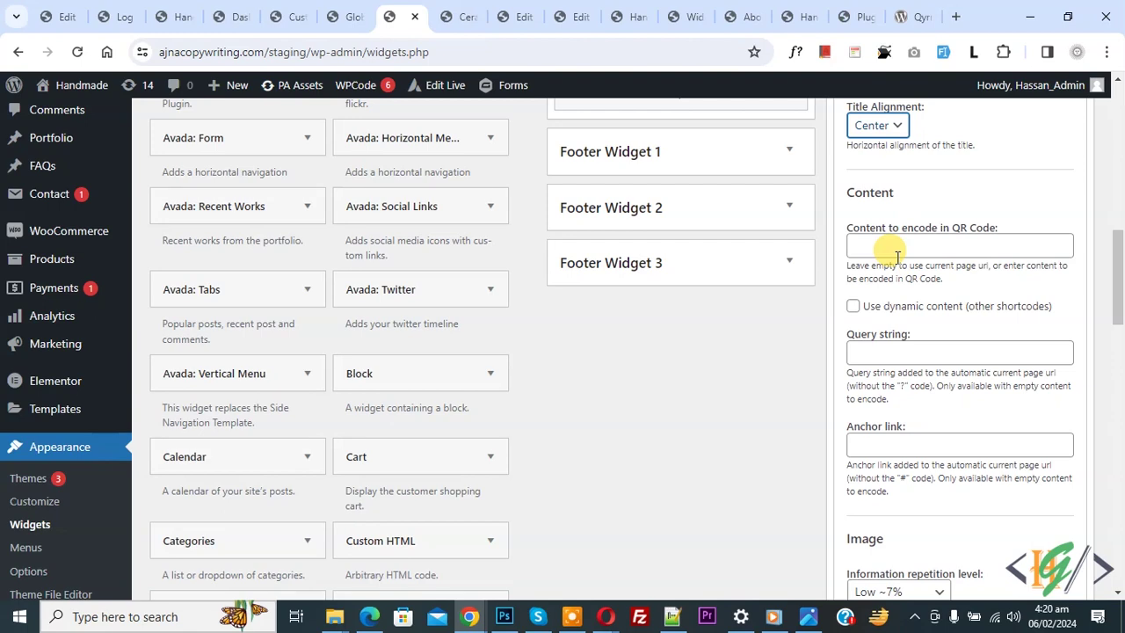
{"action": "scroll", "coordinate": [896, 256], "scroll_direction": "down", "scroll_amount": 1}
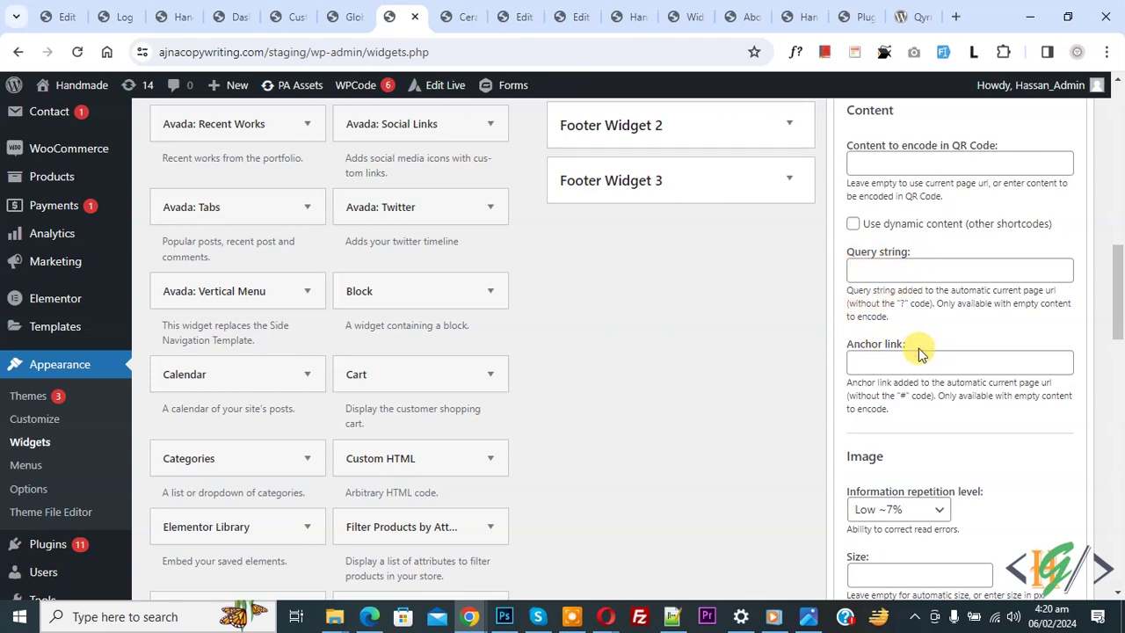
{"action": "scroll", "coordinate": [932, 316], "scroll_direction": "down", "scroll_amount": 1}
{"action": "scroll", "coordinate": [933, 295], "scroll_direction": "down", "scroll_amount": 1}
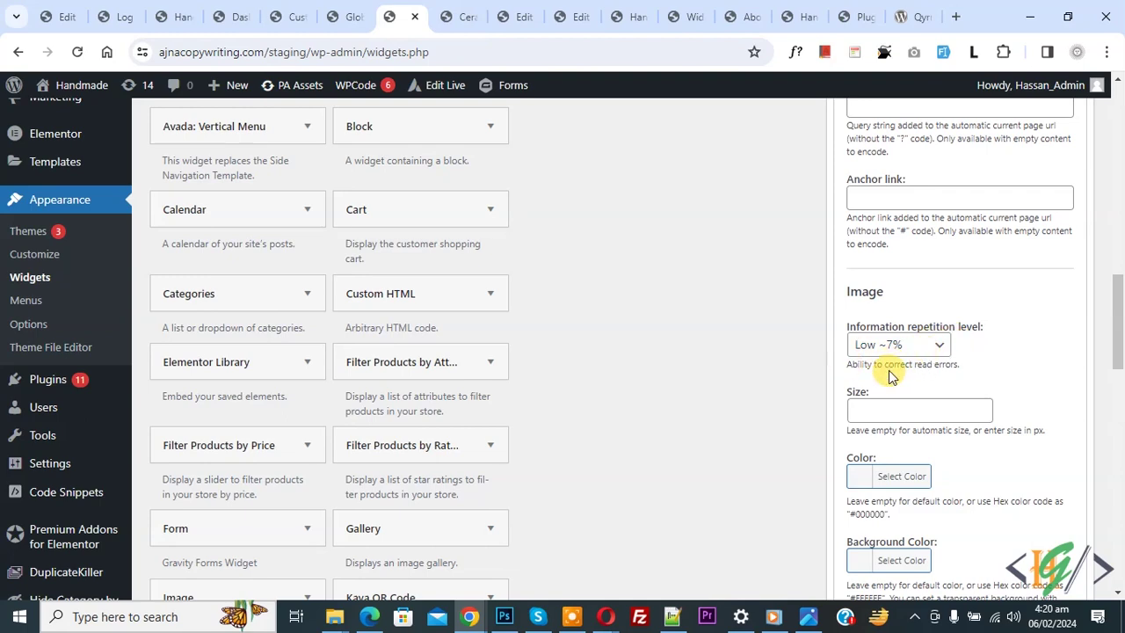
{"action": "left_click", "coordinate": [905, 346]}
{"action": "left_click", "coordinate": [887, 413]}
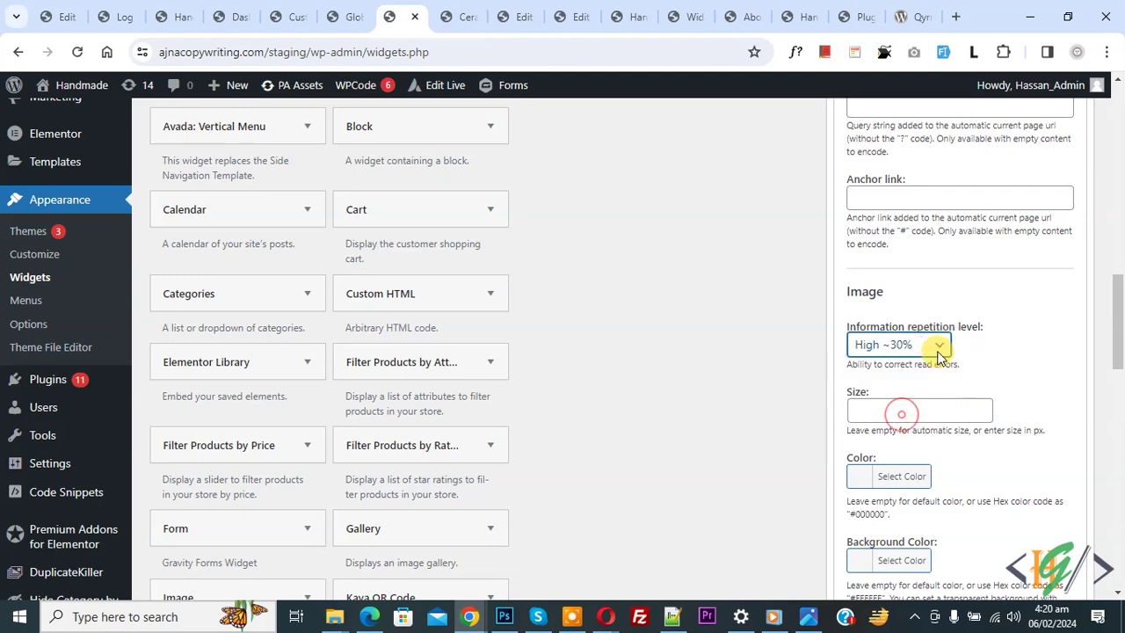
Set the QR code's image alignment to Center, keeping the automatic size and default colors.
{"action": "scroll", "coordinate": [934, 316], "scroll_direction": "down", "scroll_amount": 2}
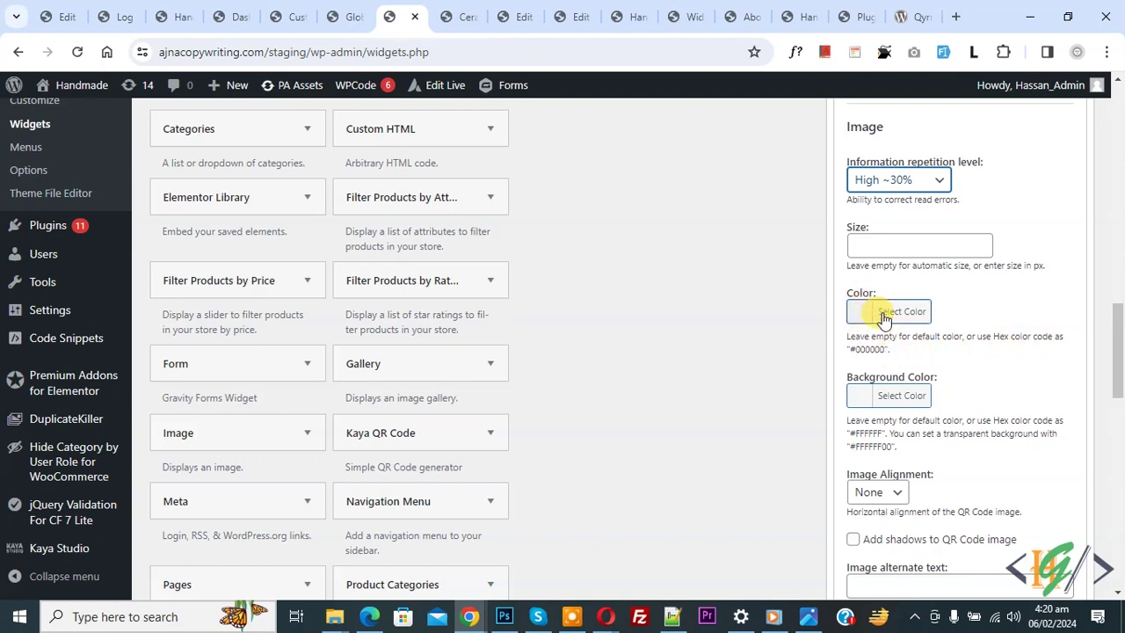
{"action": "scroll", "coordinate": [866, 339], "scroll_direction": "down", "scroll_amount": 1}
{"action": "scroll", "coordinate": [879, 316], "scroll_direction": "down", "scroll_amount": 1}
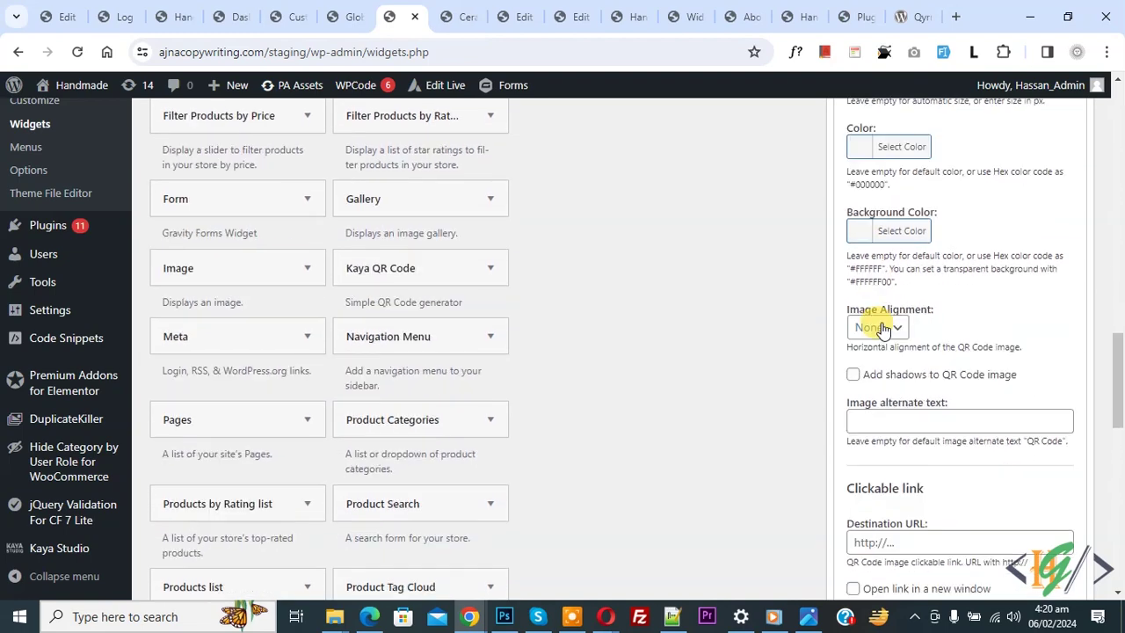
{"action": "left_click", "coordinate": [878, 327]}
{"action": "left_click", "coordinate": [871, 381]}
{"action": "scroll", "coordinate": [905, 342], "scroll_direction": "down", "scroll_amount": 2}
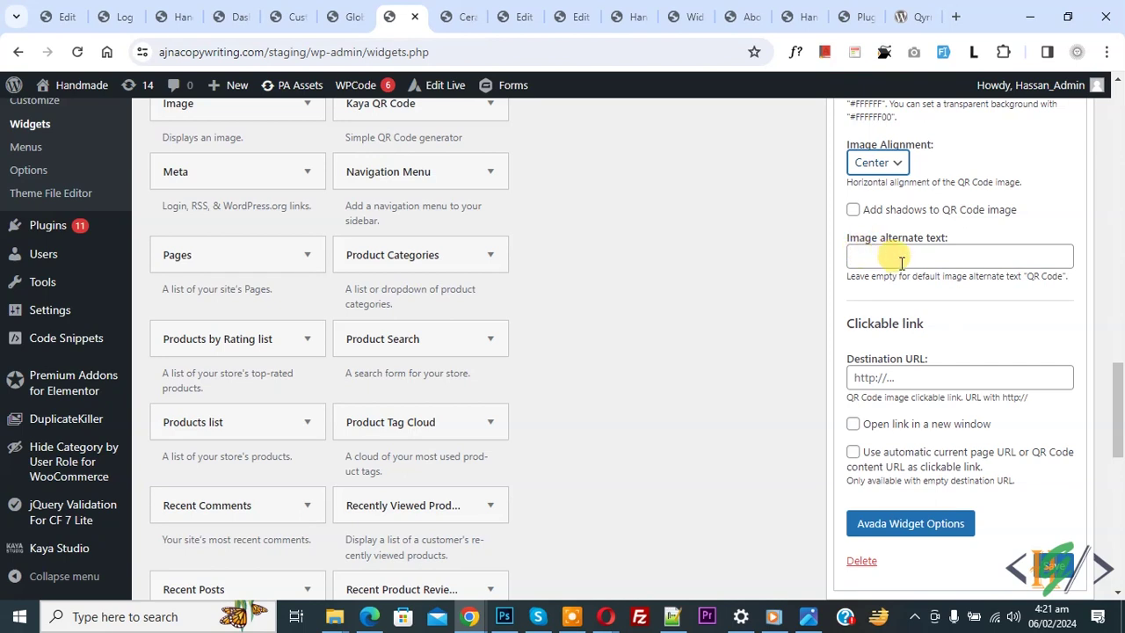
Make the QR code link to the automatic current page URL and save the widget.
{"action": "scroll", "coordinate": [911, 307], "scroll_direction": "down", "scroll_amount": 1}
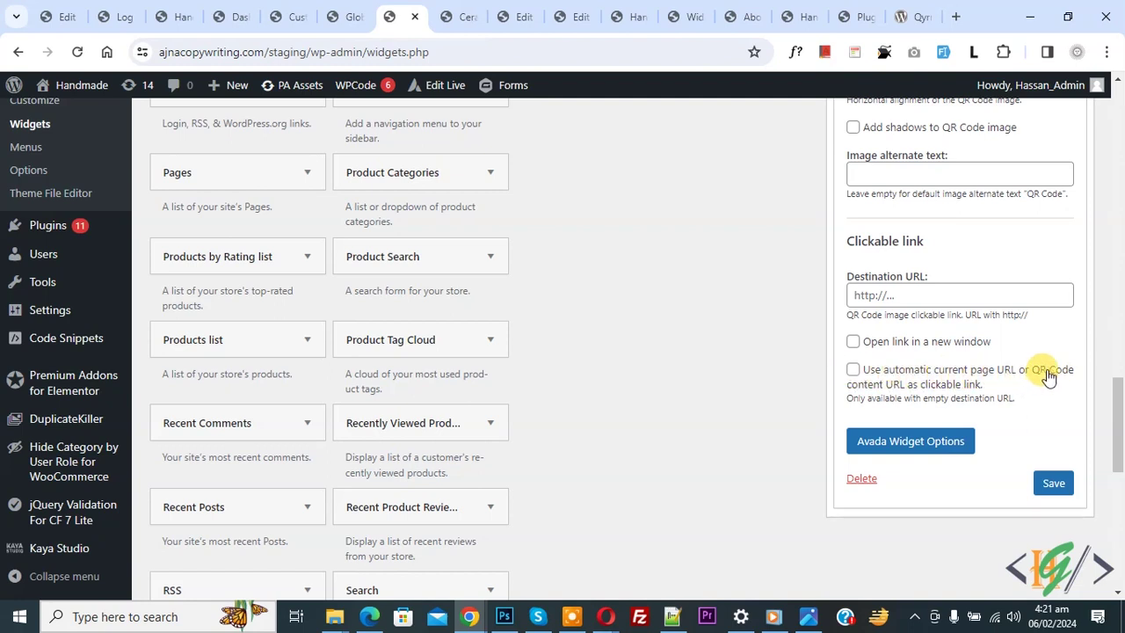
{"action": "left_click", "coordinate": [853, 370]}
{"action": "left_click", "coordinate": [1066, 483]}
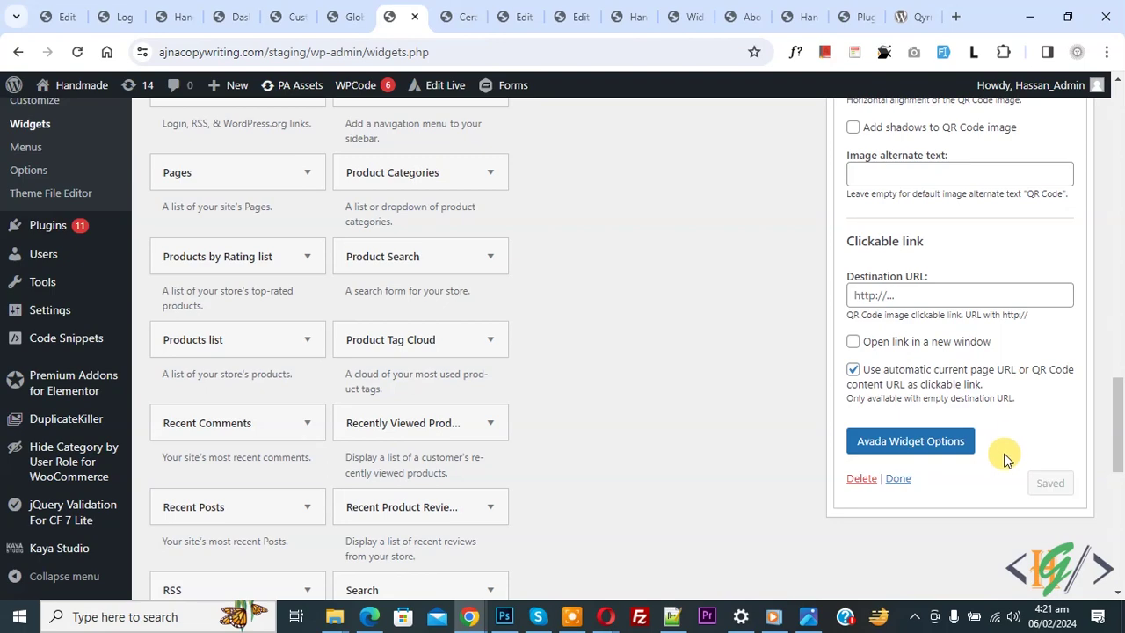
Reload the Ceramic plates product page and check its QR code and the page it opens on the phone.
{"action": "left_click", "coordinate": [459, 15]}
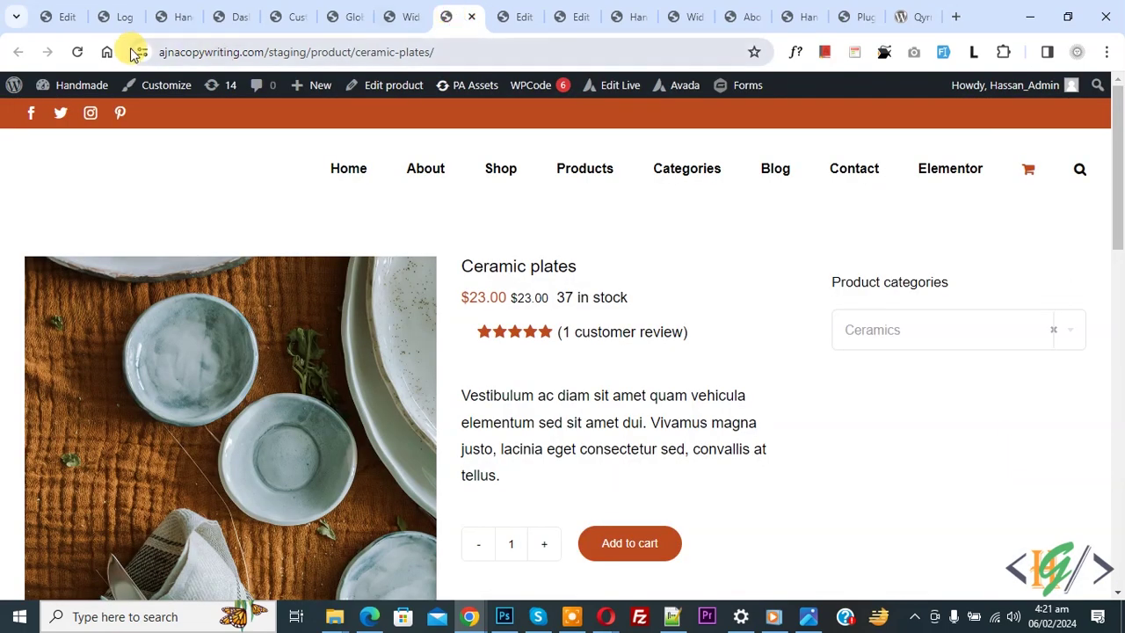
{"action": "left_click", "coordinate": [79, 53]}
{"action": "scroll", "coordinate": [879, 332], "scroll_direction": "down", "scroll_amount": 3}
{"action": "scroll", "coordinate": [815, 334], "scroll_direction": "up", "scroll_amount": 1}
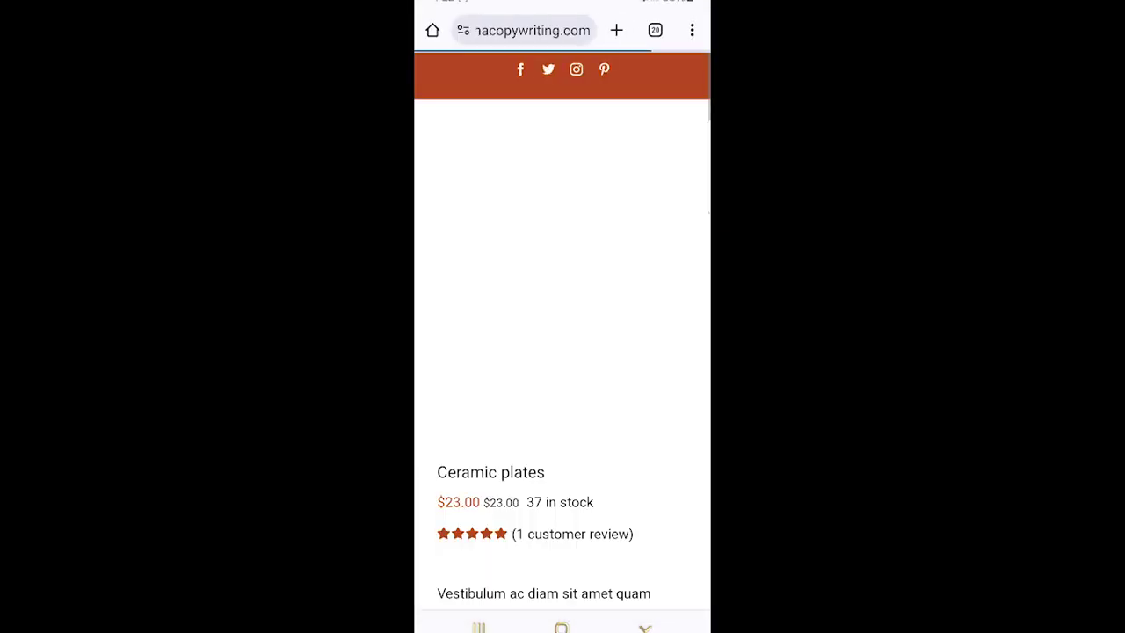
{"action": "left_click_drag", "start_coordinate": [624, 567], "coordinate": [631, 409]}
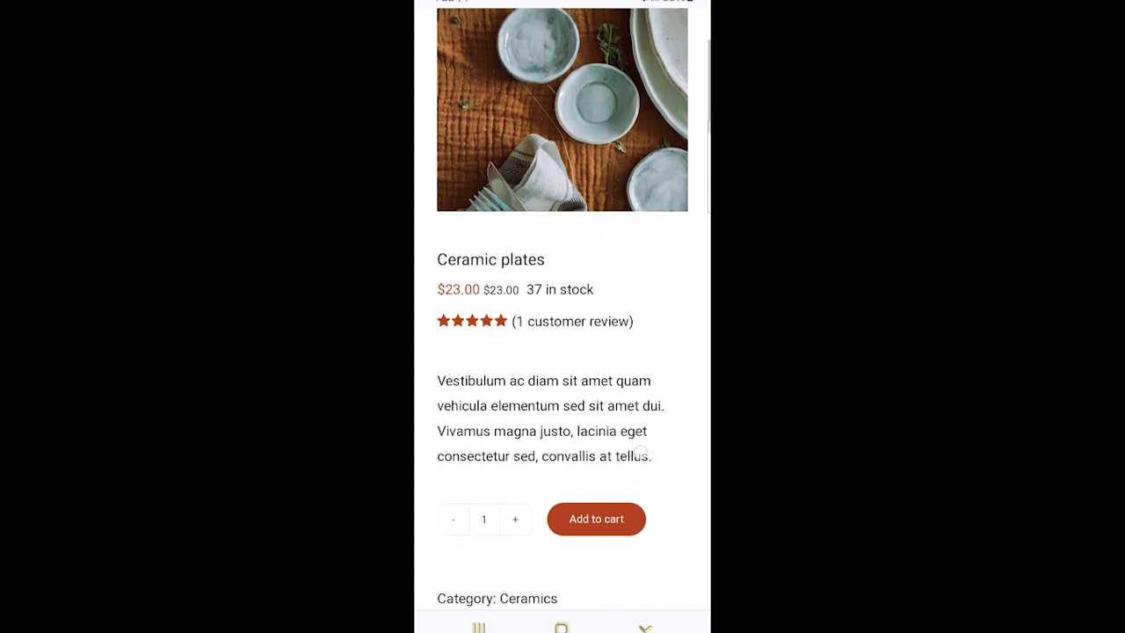
{"action": "scroll", "coordinate": [562, 351], "scroll_direction": "up", "scroll_amount": 3}
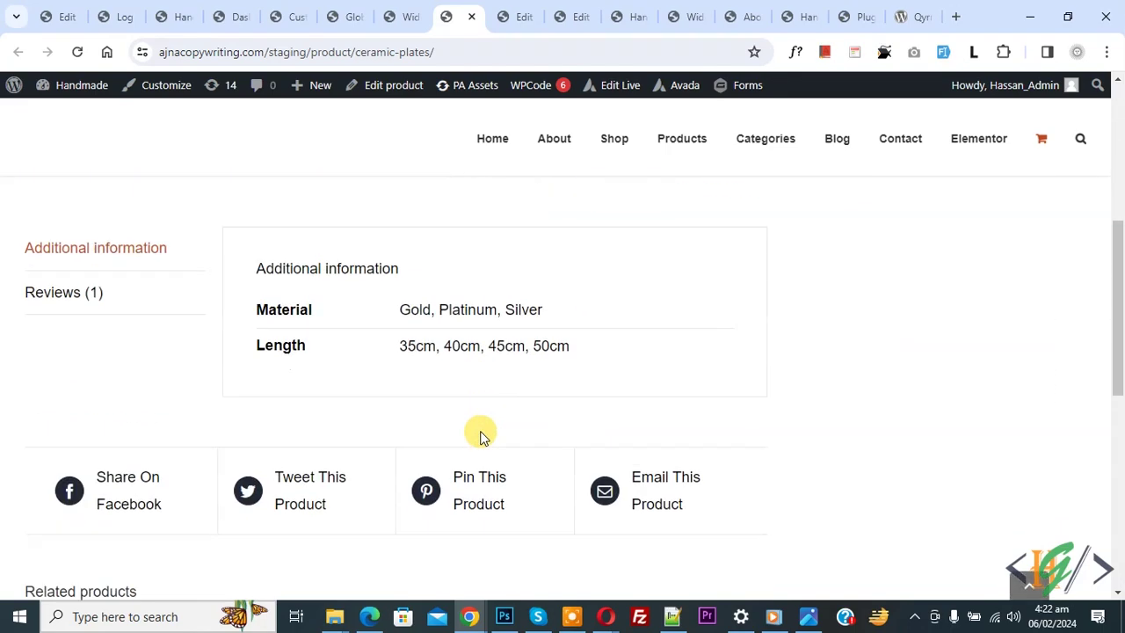
Open the Leather bracelet related product and follow the link from its QR code scanned with the phone camera.
{"action": "scroll", "coordinate": [481, 435], "scroll_direction": "down", "scroll_amount": 5}
{"action": "left_click", "coordinate": [481, 338]}
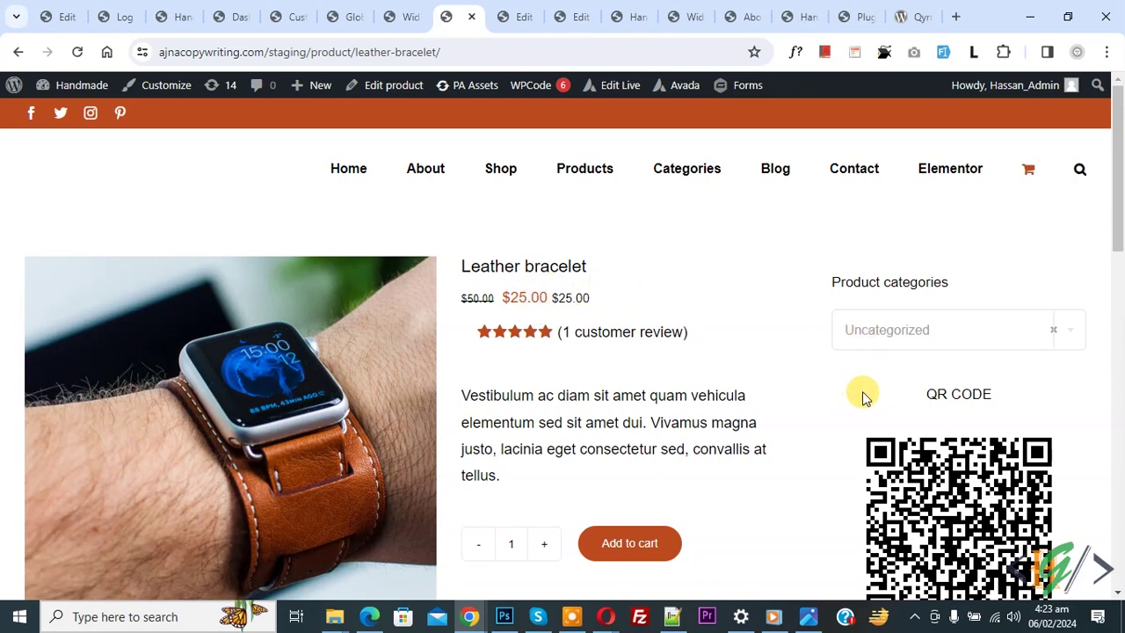
{"action": "scroll", "coordinate": [879, 360], "scroll_direction": "down", "scroll_amount": 2}
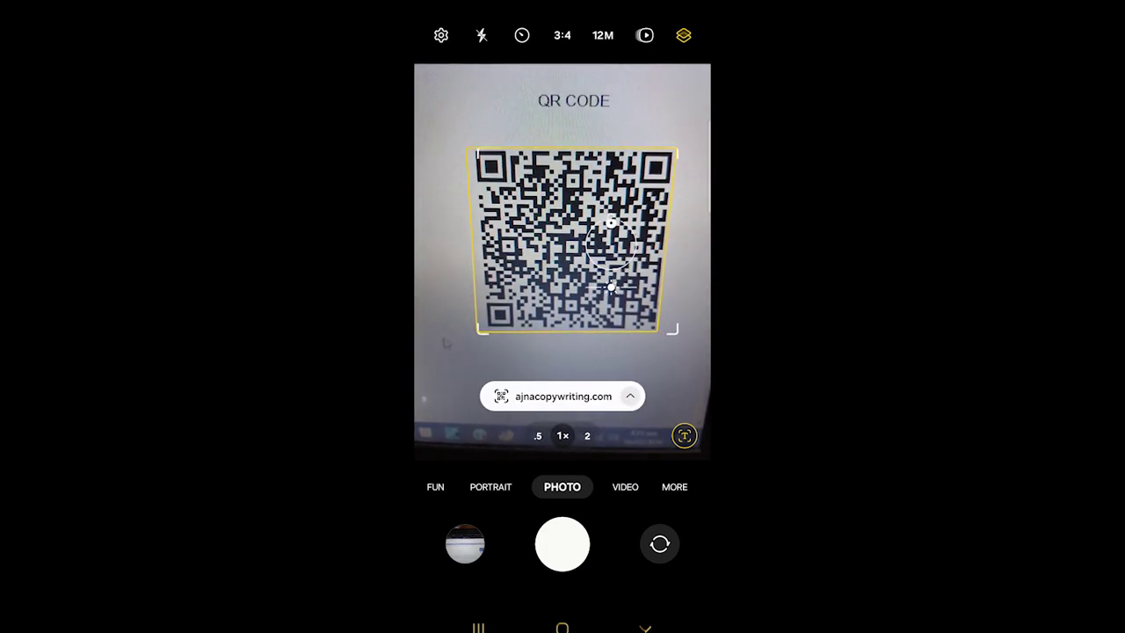
{"action": "left_click", "coordinate": [562, 397]}
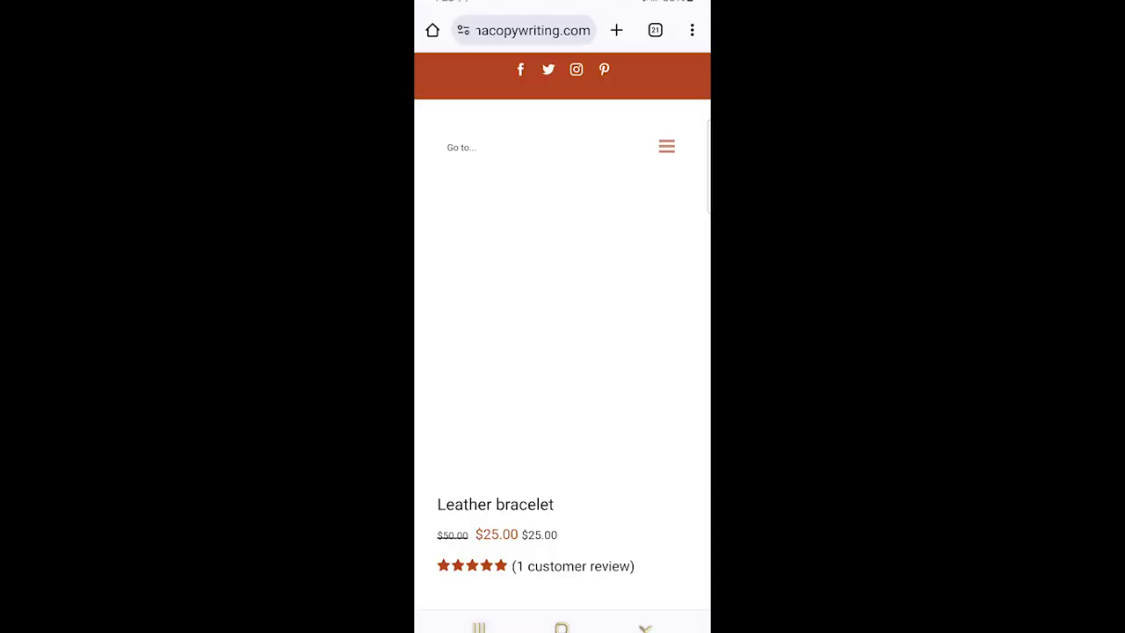